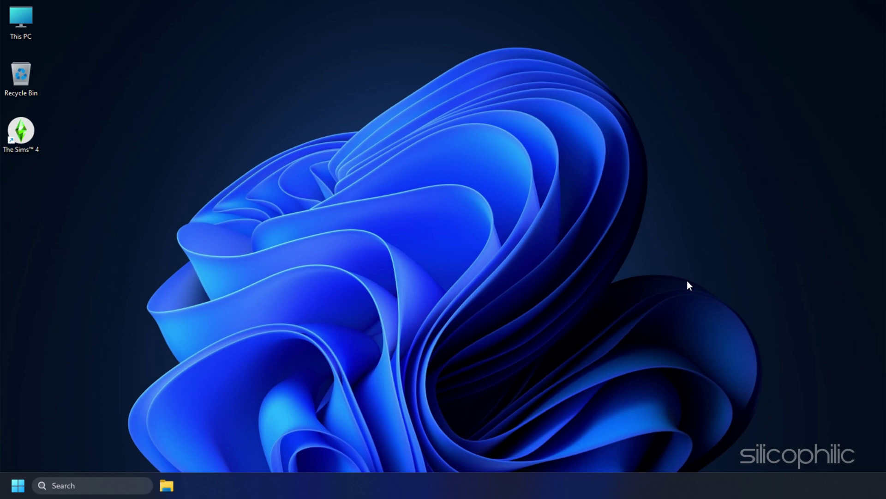
Copy the Mods folder from Documents > Electronic Arts > The Sims 4 onto the desktop as a backup.
{"action": "double_click", "coordinate": [16, 21]}
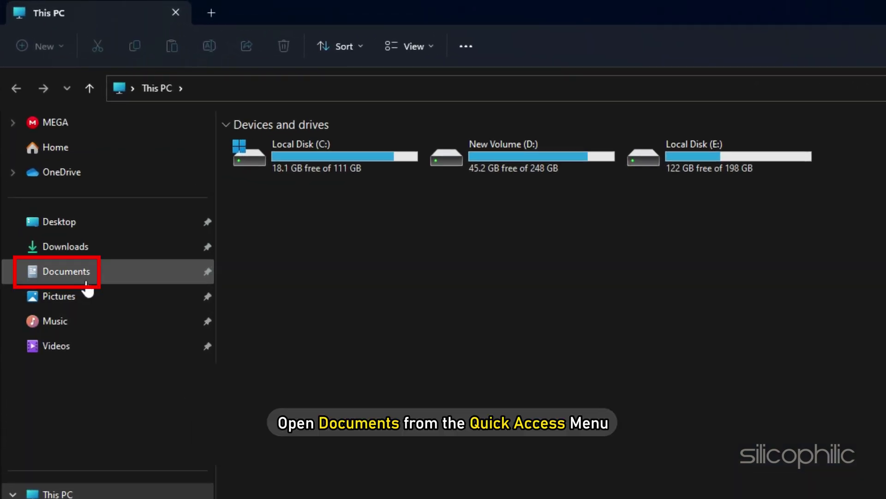
{"action": "left_click", "coordinate": [56, 207]}
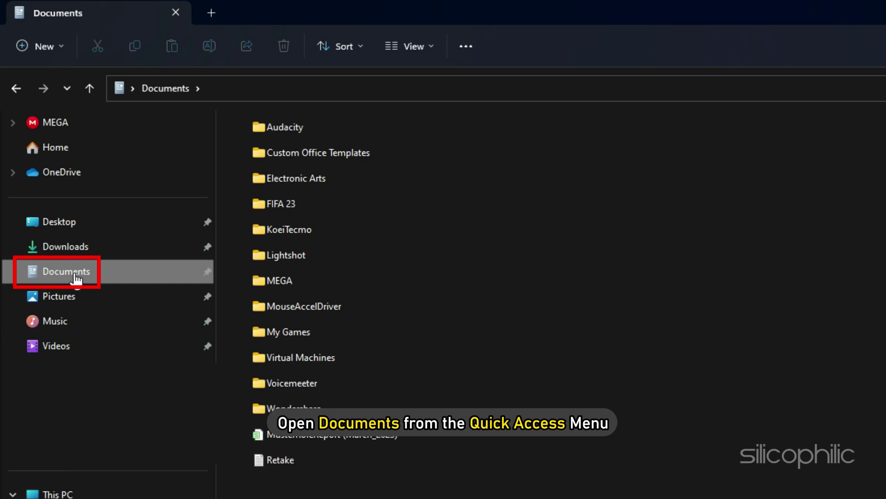
{"action": "left_click", "coordinate": [315, 180]}
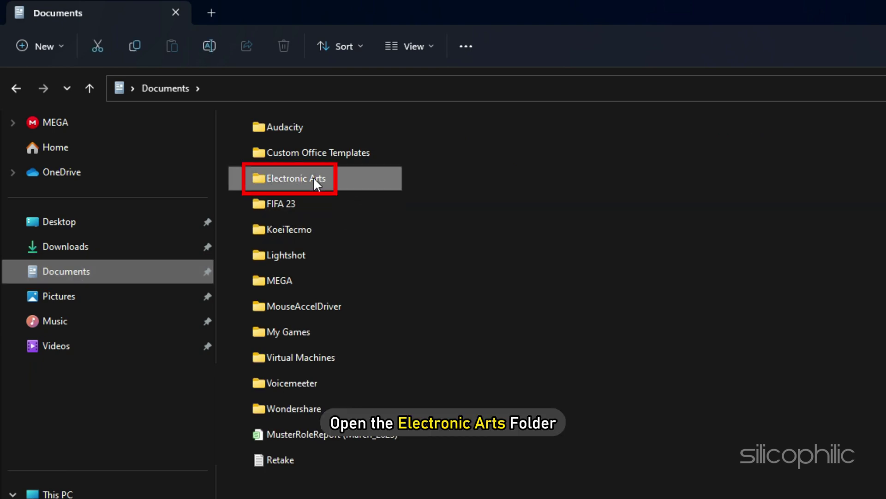
{"action": "double_click", "coordinate": [314, 178]}
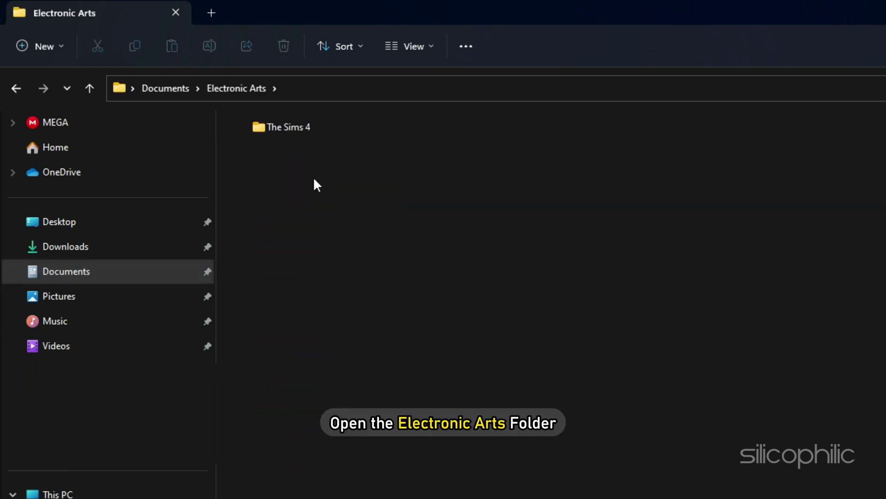
{"action": "double_click", "coordinate": [276, 128]}
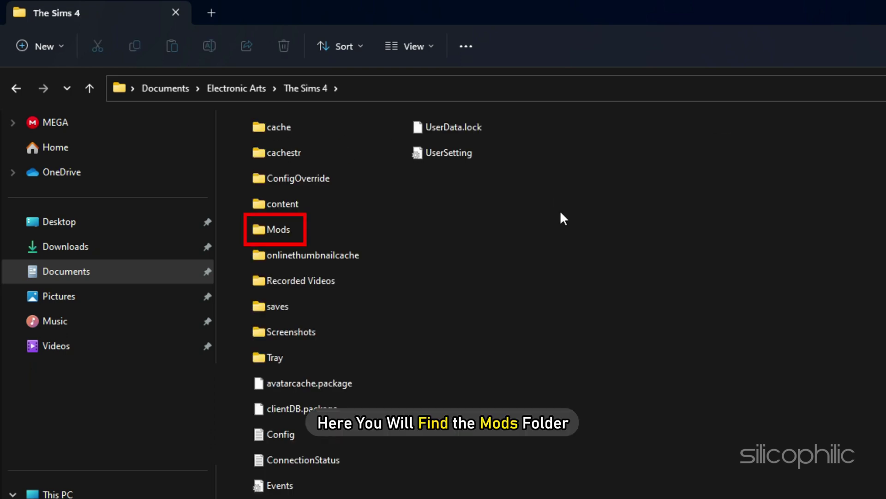
{"action": "right_click", "coordinate": [268, 227]}
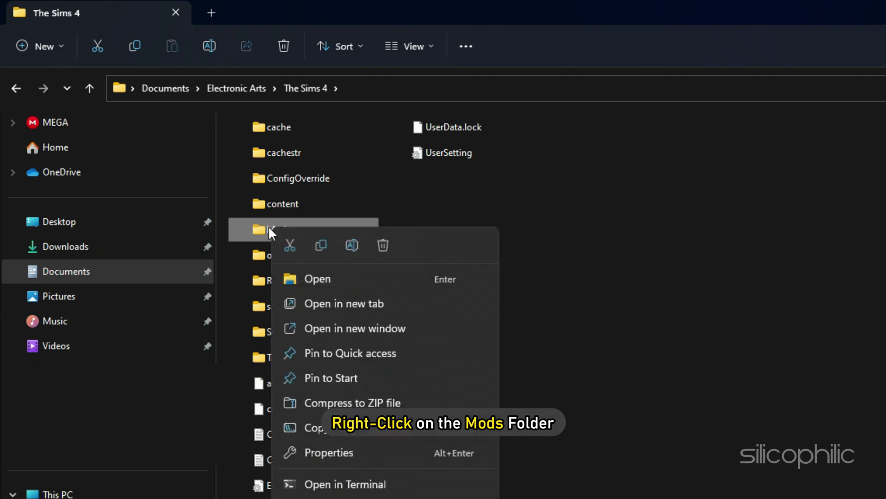
{"action": "left_click", "coordinate": [321, 245]}
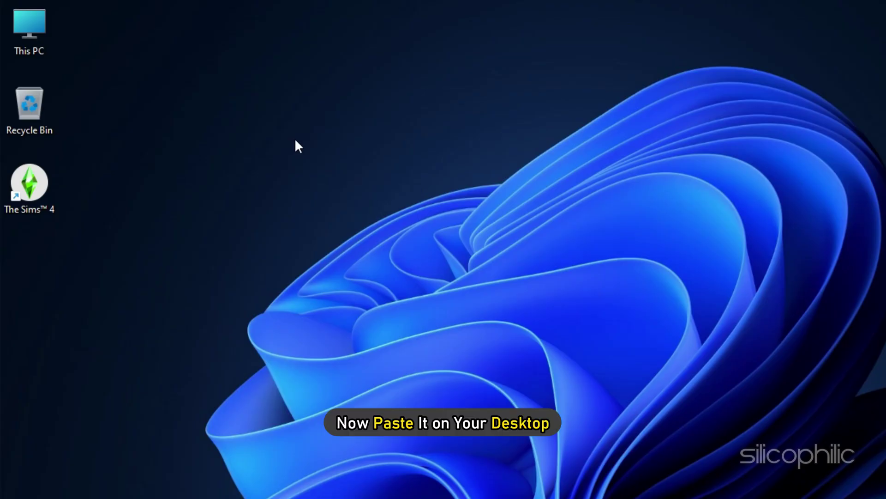
{"action": "right_click", "coordinate": [298, 140]}
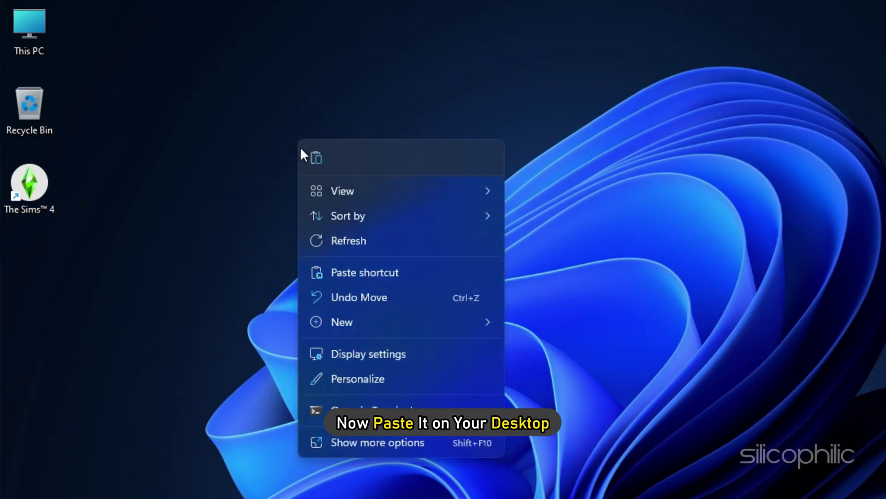
{"action": "left_click", "coordinate": [319, 159]}
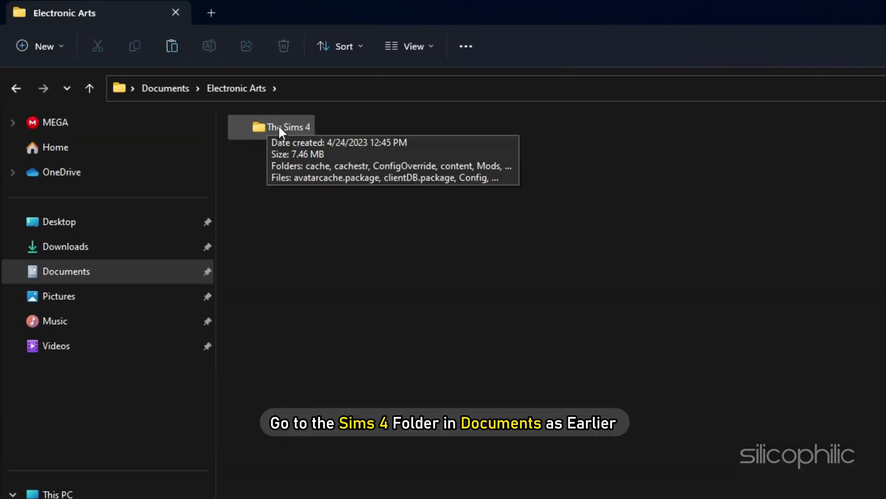
Delete localthumbcache.package, Options and GameVersion from The Sims 4 folder.
{"action": "double_click", "coordinate": [267, 127]}
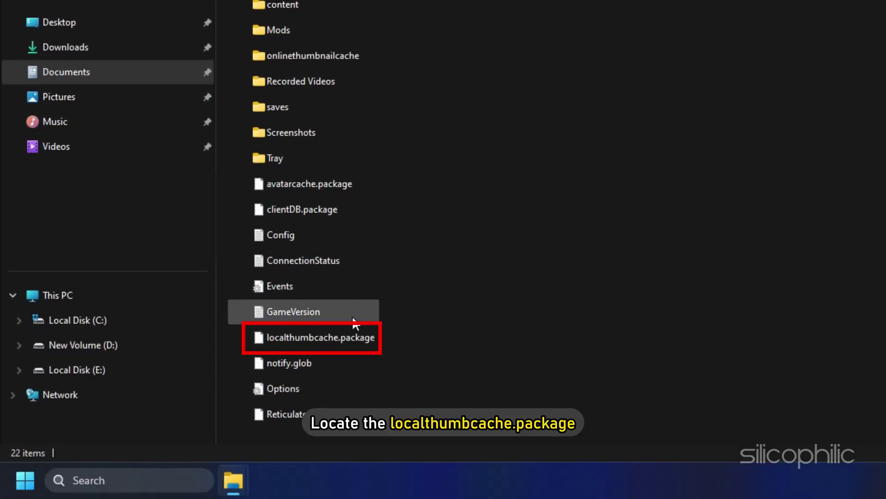
{"action": "left_click", "coordinate": [340, 344]}
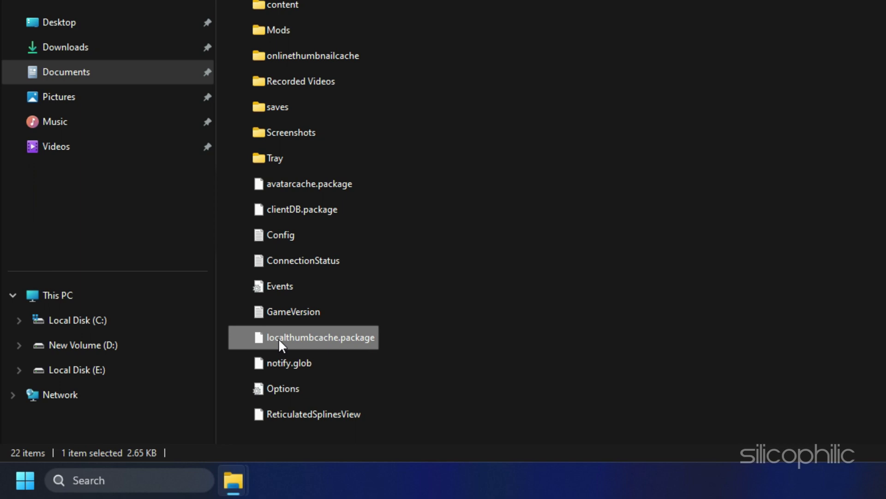
{"action": "key", "text": "Delete"}
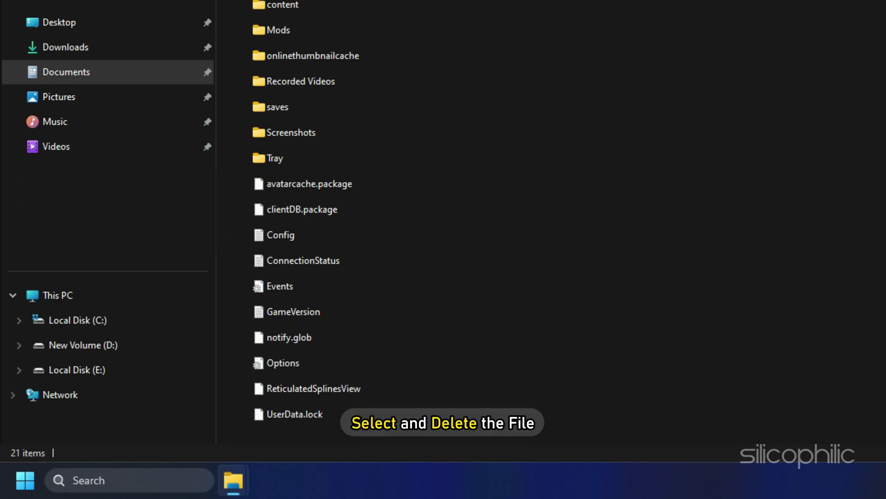
{"action": "left_click", "coordinate": [270, 369]}
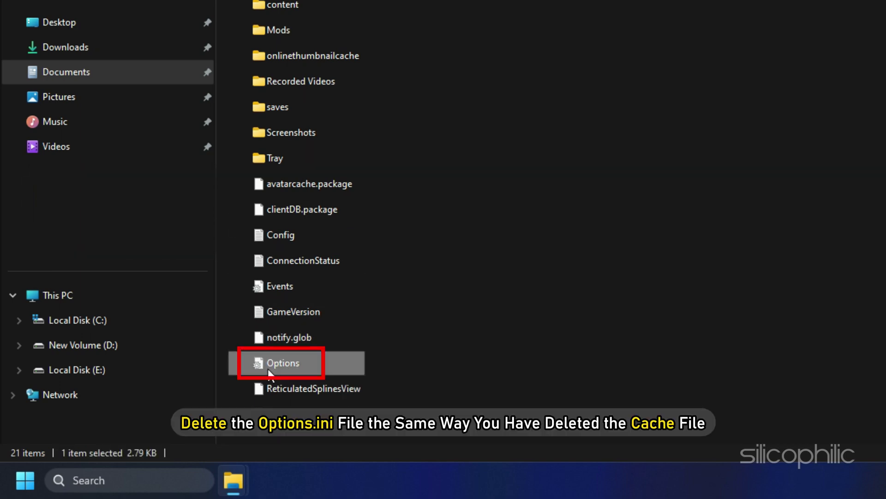
{"action": "key", "text": "Delete"}
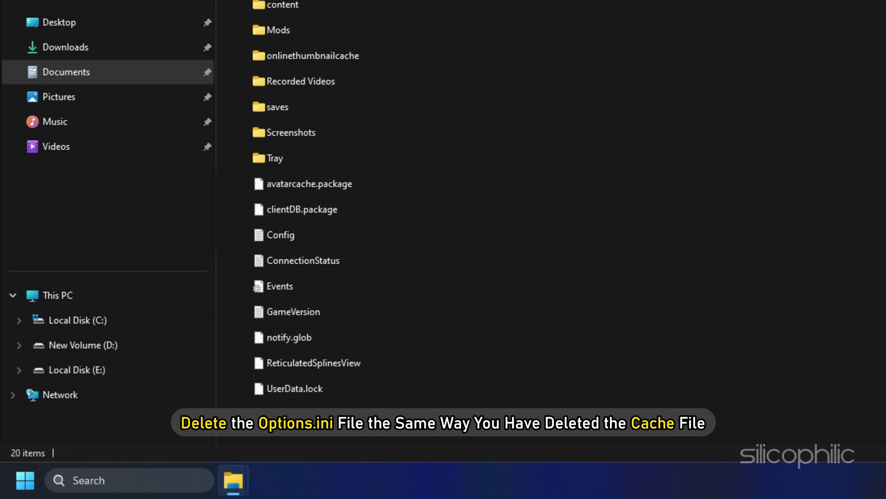
{"action": "left_click", "coordinate": [284, 312]}
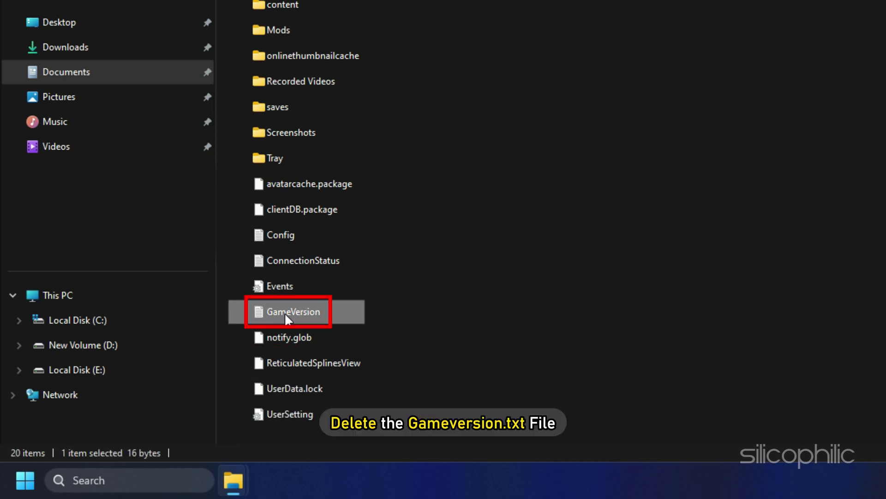
{"action": "key", "text": "Delete"}
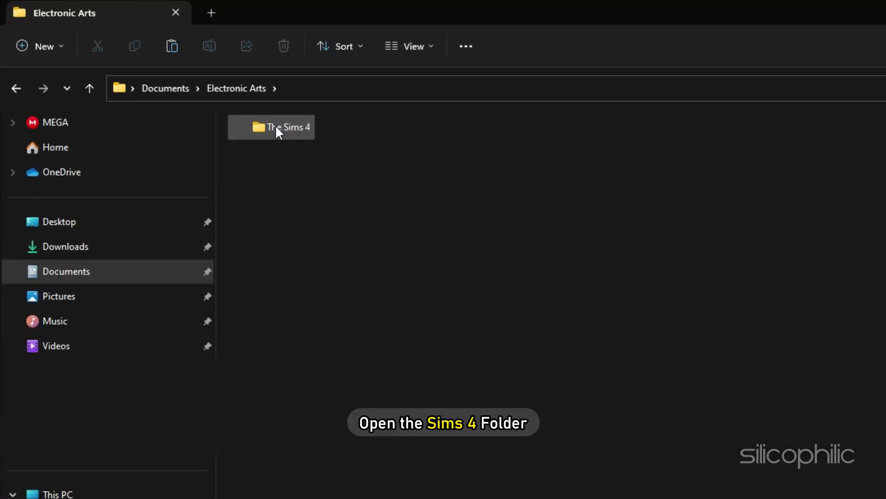
Open the Mods folder, select all mod files, then return to The Sims 4 folder and select Mods.
{"action": "double_click", "coordinate": [201, 91]}
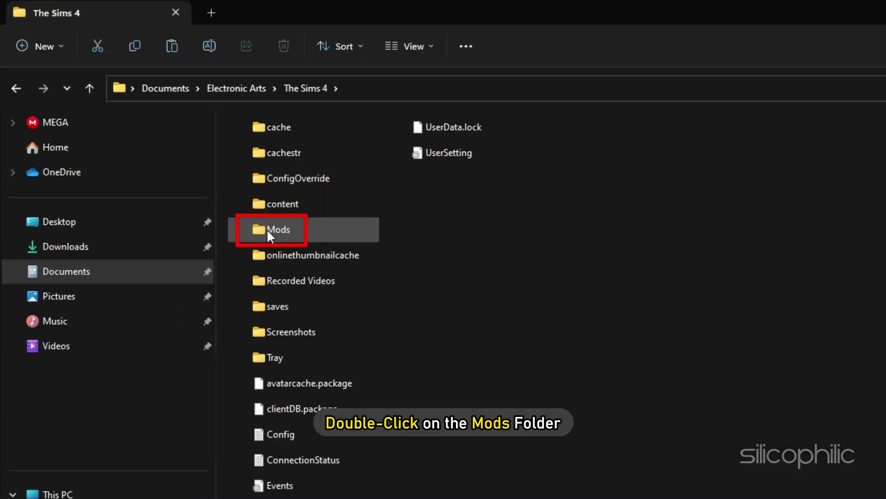
{"action": "double_click", "coordinate": [267, 229]}
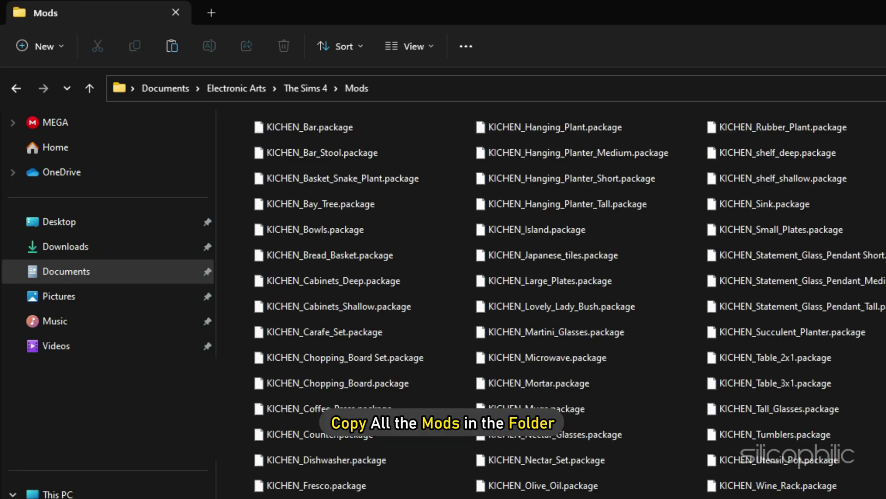
{"action": "key", "text": "ctrl+a"}
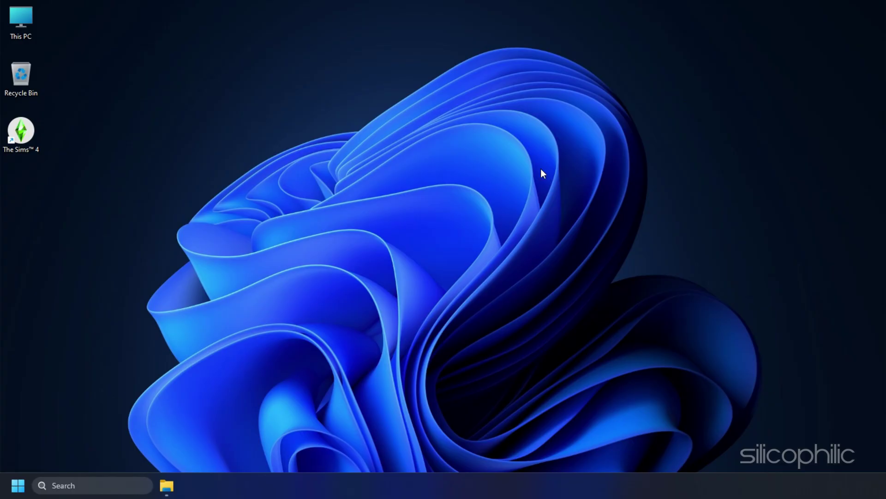
{"action": "type", "text": "M"}
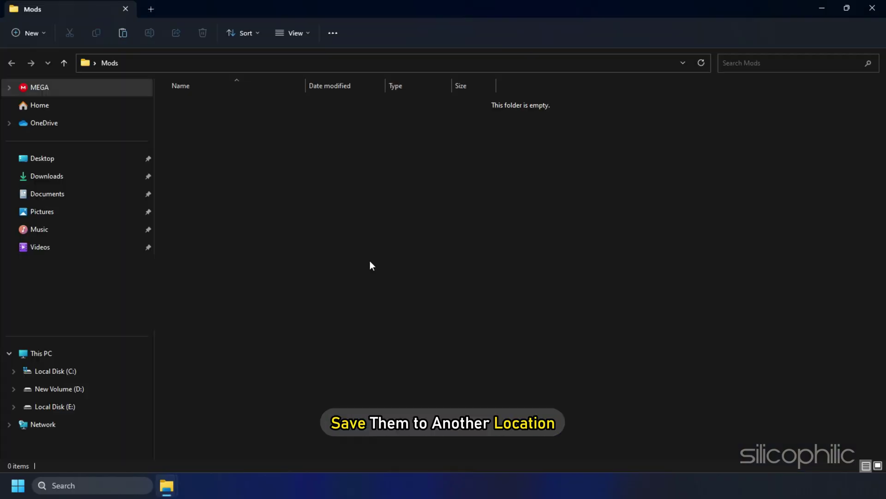
{"action": "key", "text": "ctrl+v"}
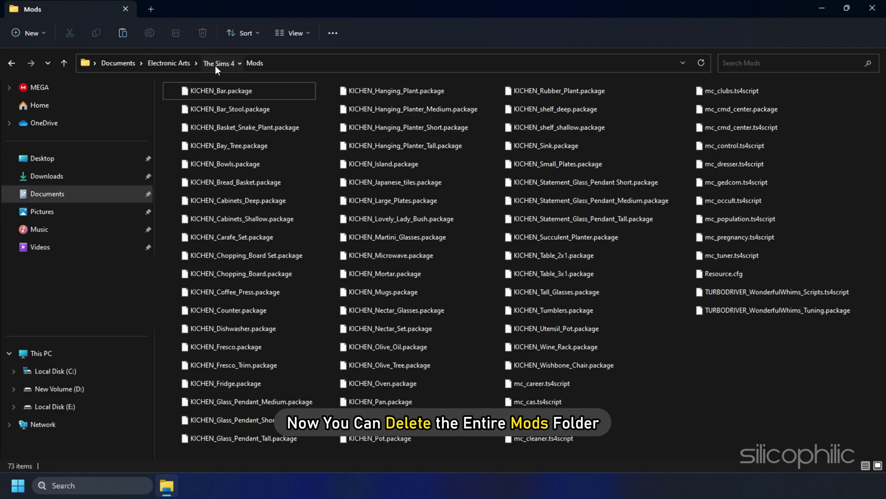
{"action": "left_click", "coordinate": [215, 64]}
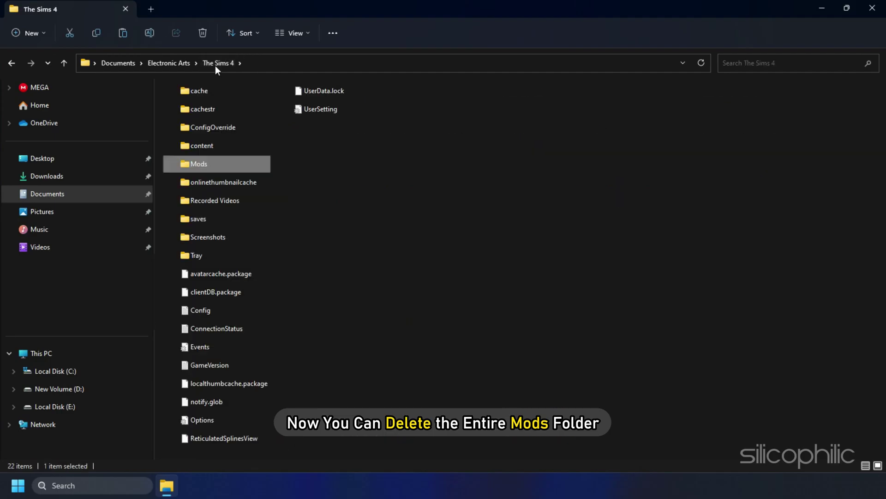
{"action": "left_click", "coordinate": [190, 162]}
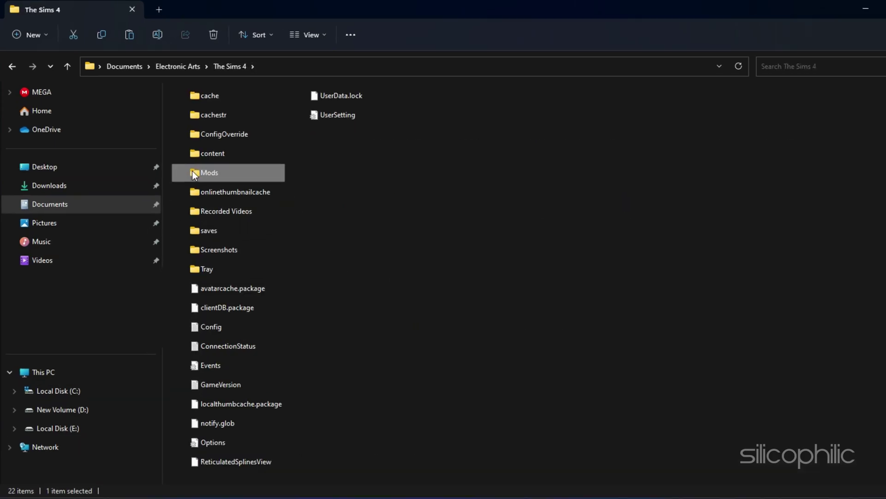
Delete the game's Mods folder and copy KICHEN_Bar.package into the empty Documents Mods folder.
{"action": "right_click", "coordinate": [182, 164]}
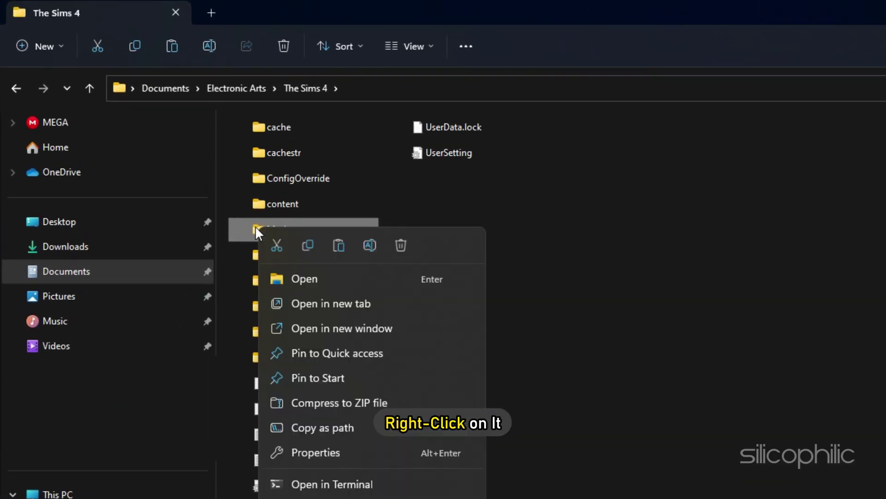
{"action": "left_click", "coordinate": [401, 244]}
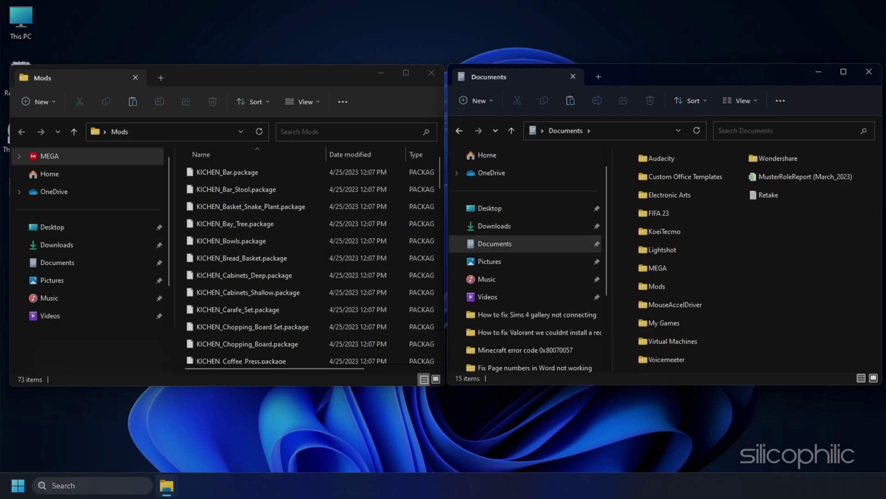
{"action": "right_click", "coordinate": [197, 173]}
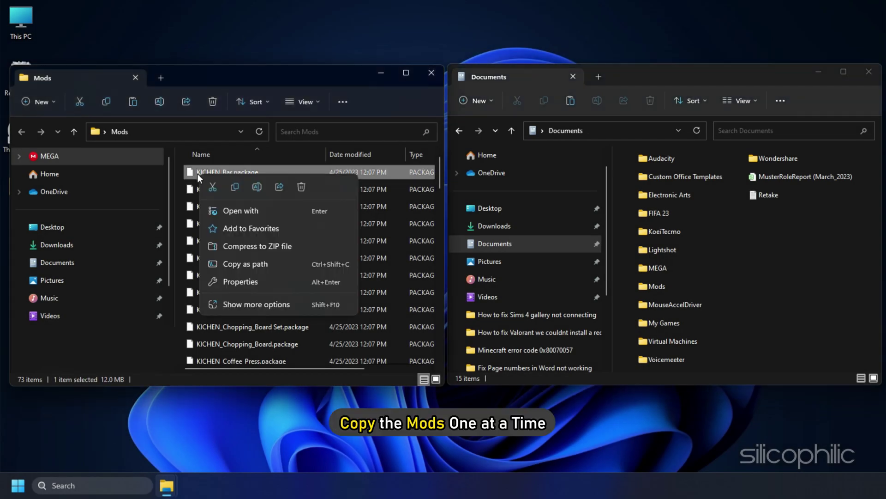
{"action": "left_click", "coordinate": [232, 186]}
{"action": "double_click", "coordinate": [657, 286]}
{"action": "right_click", "coordinate": [667, 285]}
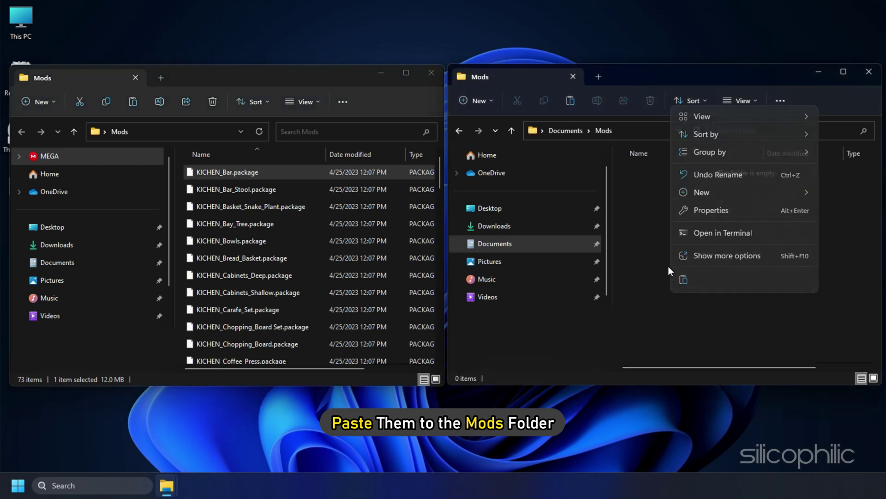
{"action": "left_click", "coordinate": [680, 278]}
{"action": "left_click", "coordinate": [682, 280]}
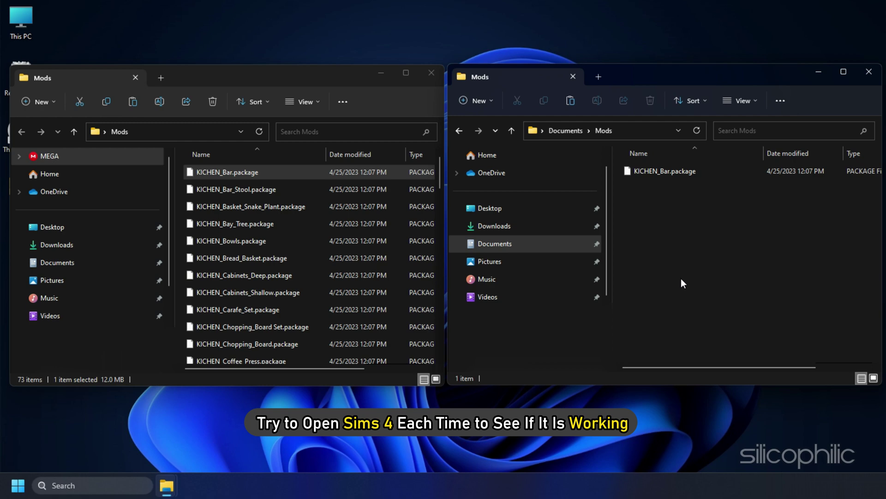
Copy KICHEN_Bar_Stool.package into the Documents Mods folder as well.
{"action": "right_click", "coordinate": [193, 188]}
{"action": "left_click", "coordinate": [231, 200]}
{"action": "right_click", "coordinate": [707, 241]}
{"action": "left_click", "coordinate": [719, 257]}
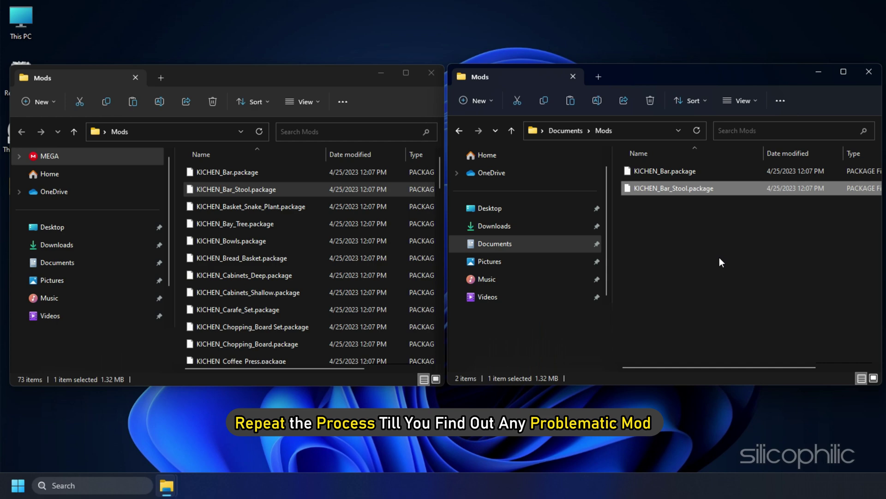
{"action": "left_click", "coordinate": [709, 279]}
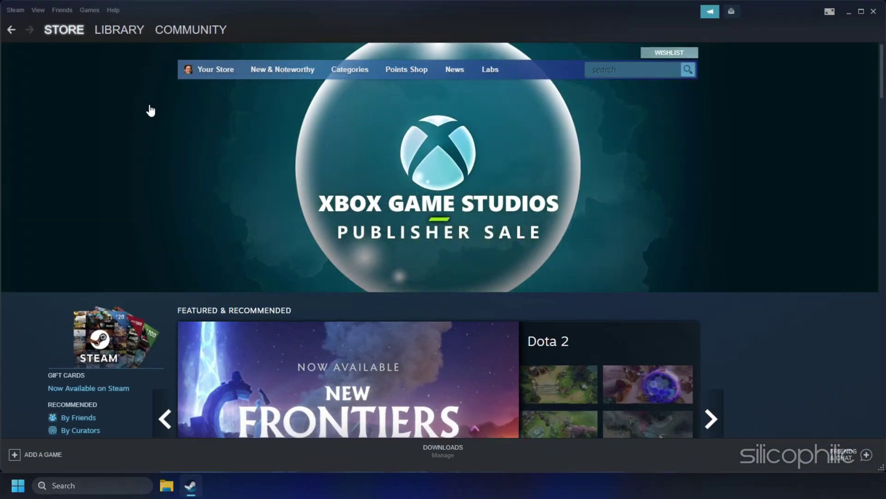
Verify the integrity of The Sims 4 game files from its Steam Local Files properties.
{"action": "mouse_move", "coordinate": [129, 33]}
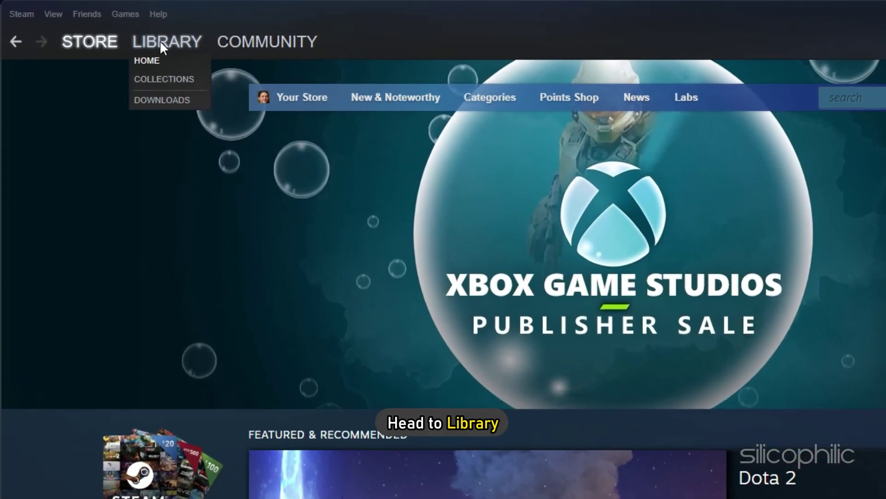
{"action": "left_click", "coordinate": [161, 43]}
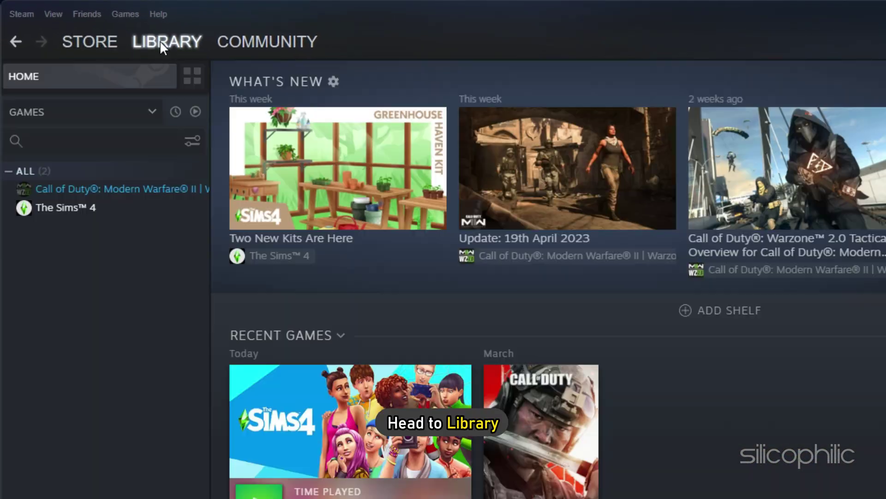
{"action": "right_click", "coordinate": [62, 206]}
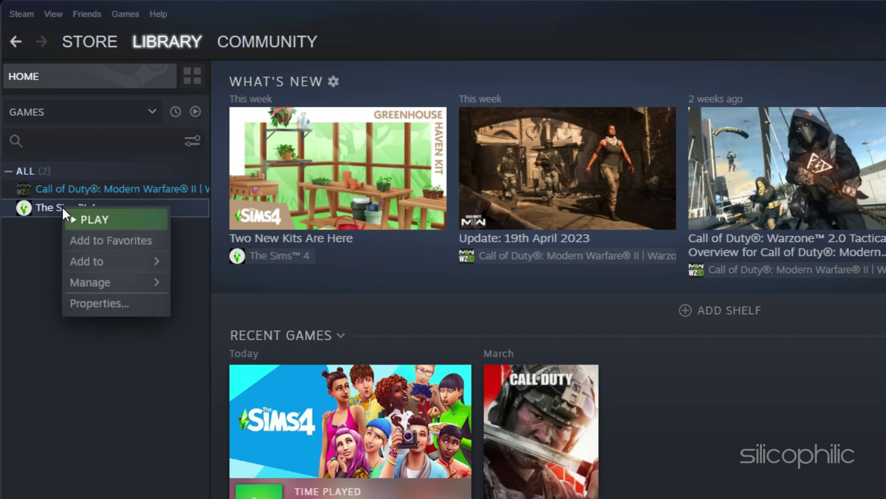
{"action": "left_click", "coordinate": [104, 305]}
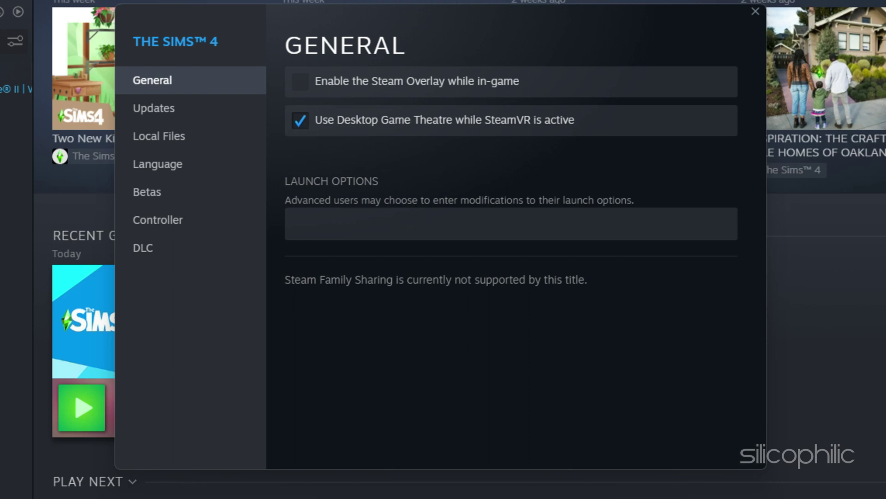
{"action": "left_click", "coordinate": [156, 138]}
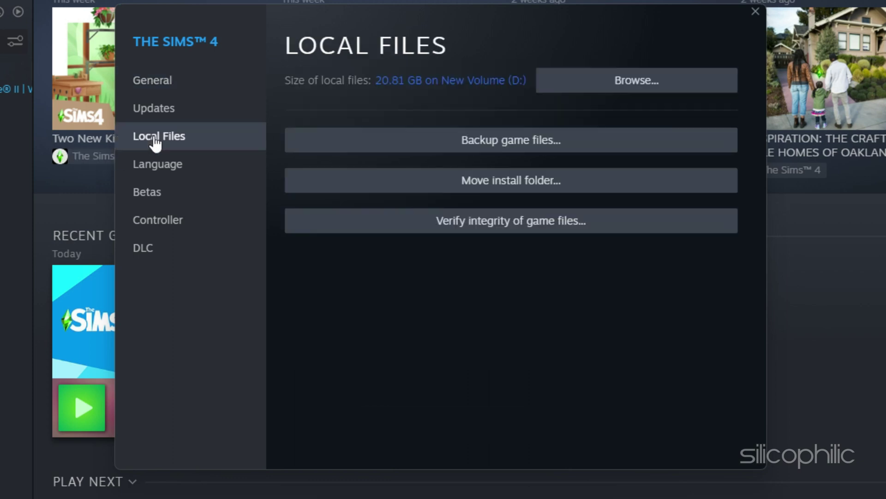
{"action": "left_click", "coordinate": [515, 229]}
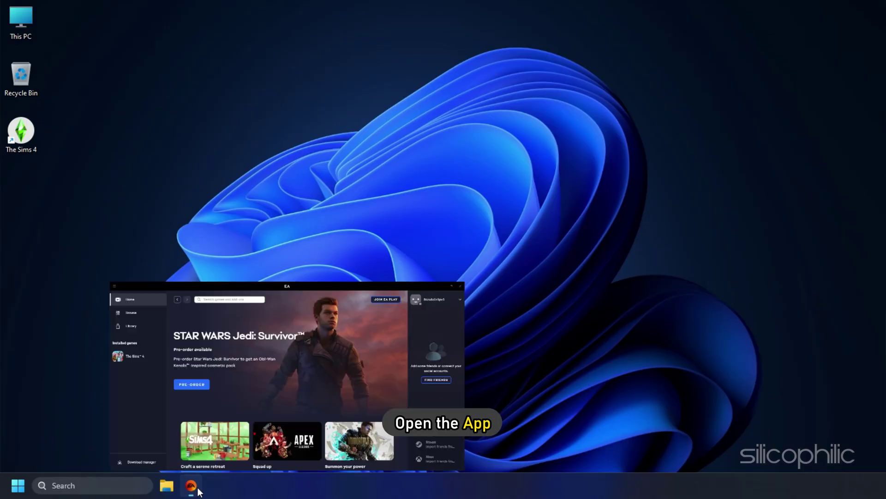
Start a Repair of The Sims 4 from its card in the EA app Library.
{"action": "left_click", "coordinate": [191, 485]}
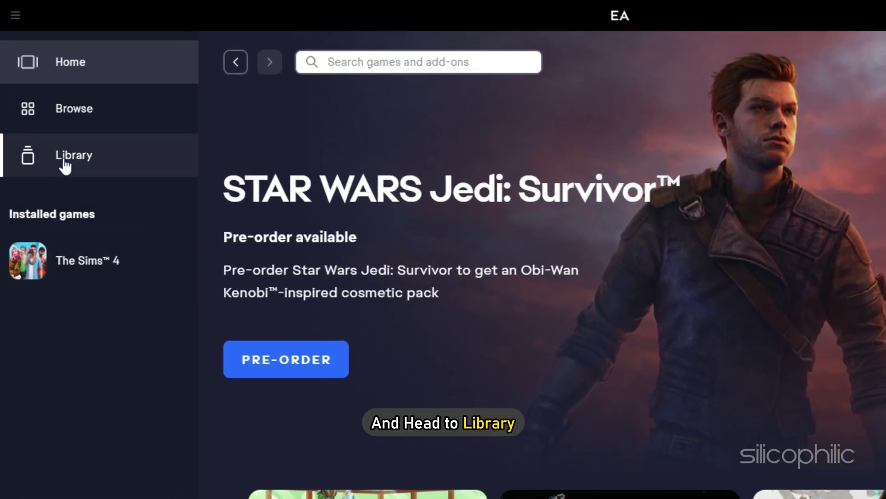
{"action": "left_click", "coordinate": [65, 166]}
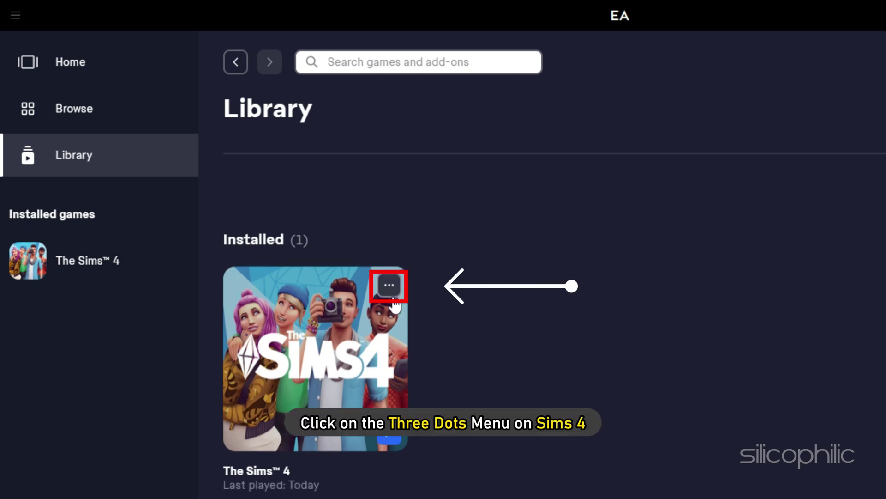
{"action": "left_click", "coordinate": [390, 287]}
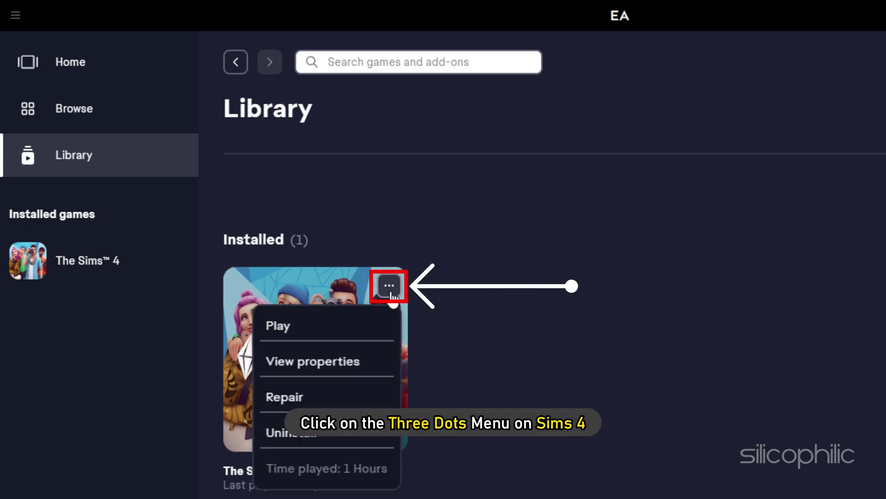
{"action": "left_click", "coordinate": [282, 397]}
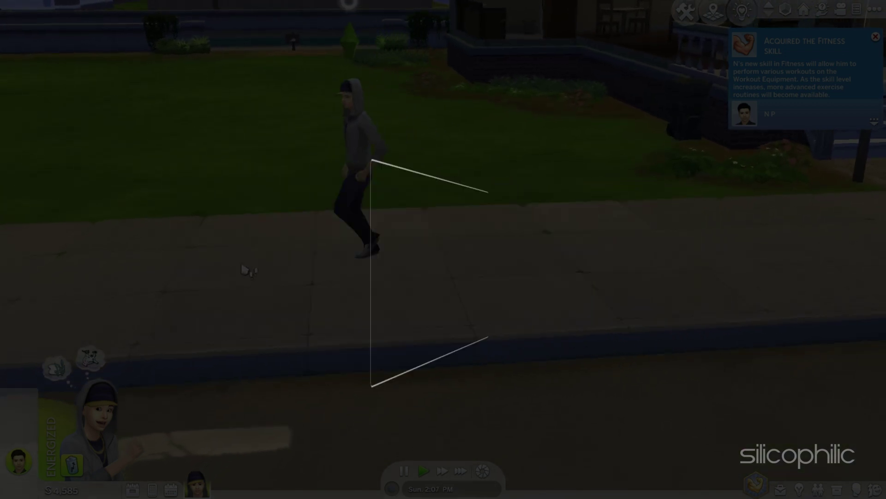
Pull the camera back in The Sims 4 to view the street and confirm the game runs.
{"action": "key", "text": "s"}
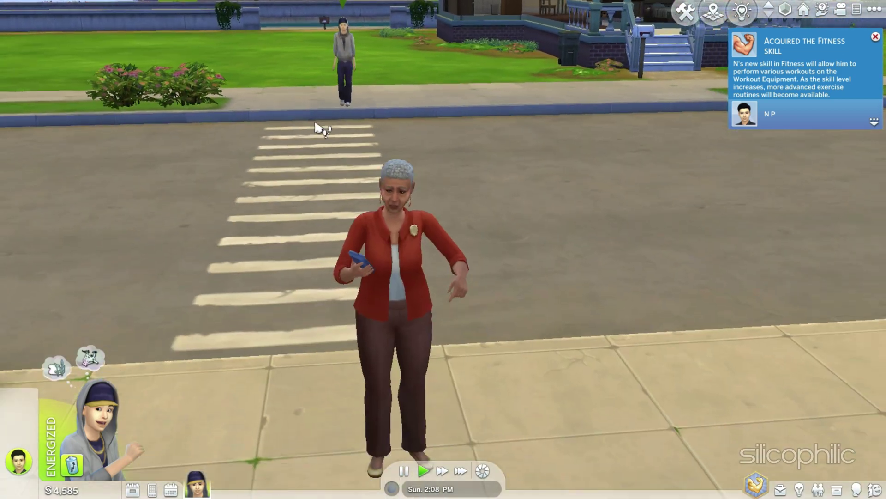